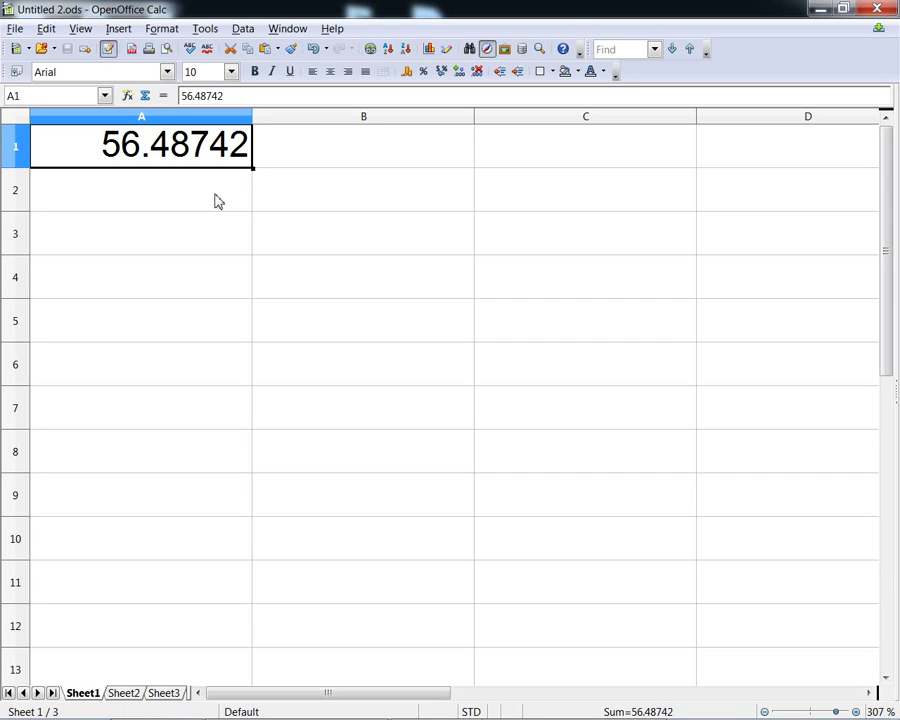
- Select cell B1 beside the 56.48742 value in A1
{"action": "left_click", "coordinate": [302, 162]}
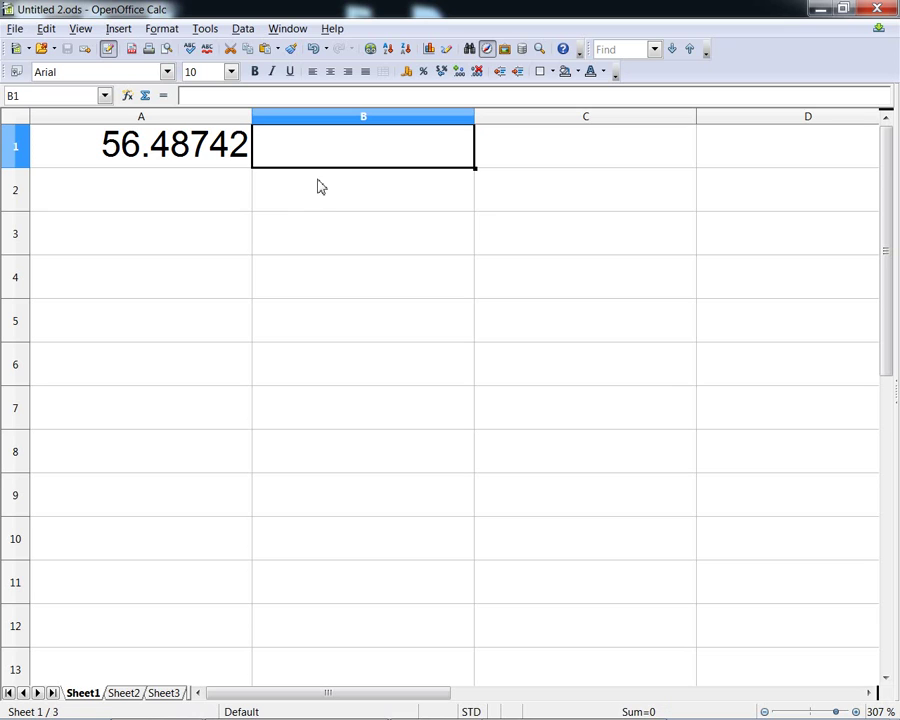
- Pick TRUNC from the Mathematical category in the Function Wizard
{"action": "left_click", "coordinate": [130, 100]}
{"action": "left_click", "coordinate": [228, 219]}
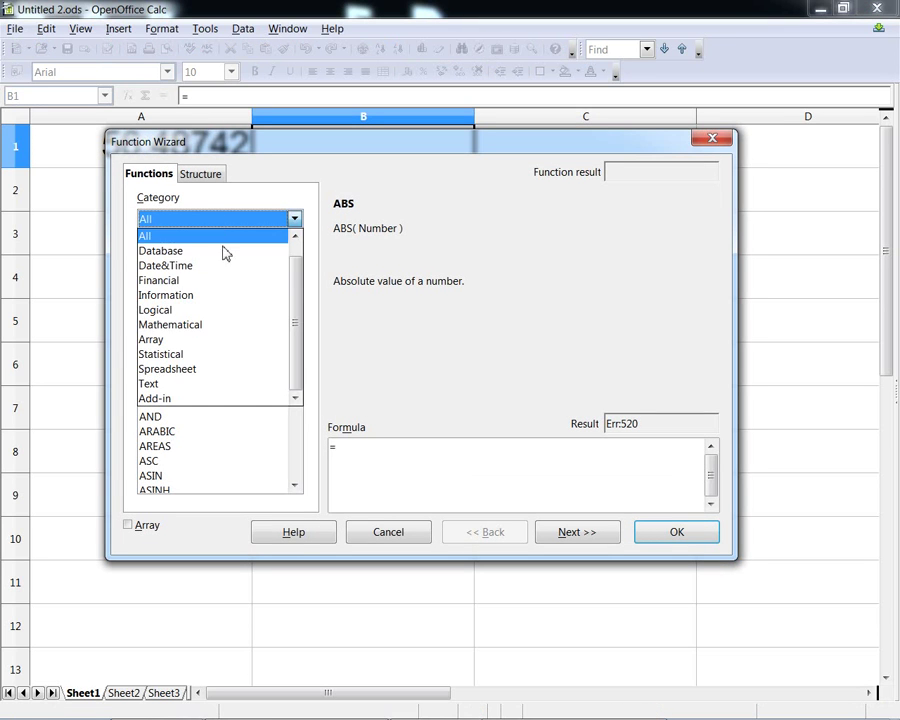
{"action": "left_click", "coordinate": [218, 324]}
{"action": "left_click", "coordinate": [240, 356]}
{"action": "left_click_drag", "start_coordinate": [295, 300], "coordinate": [293, 420]}
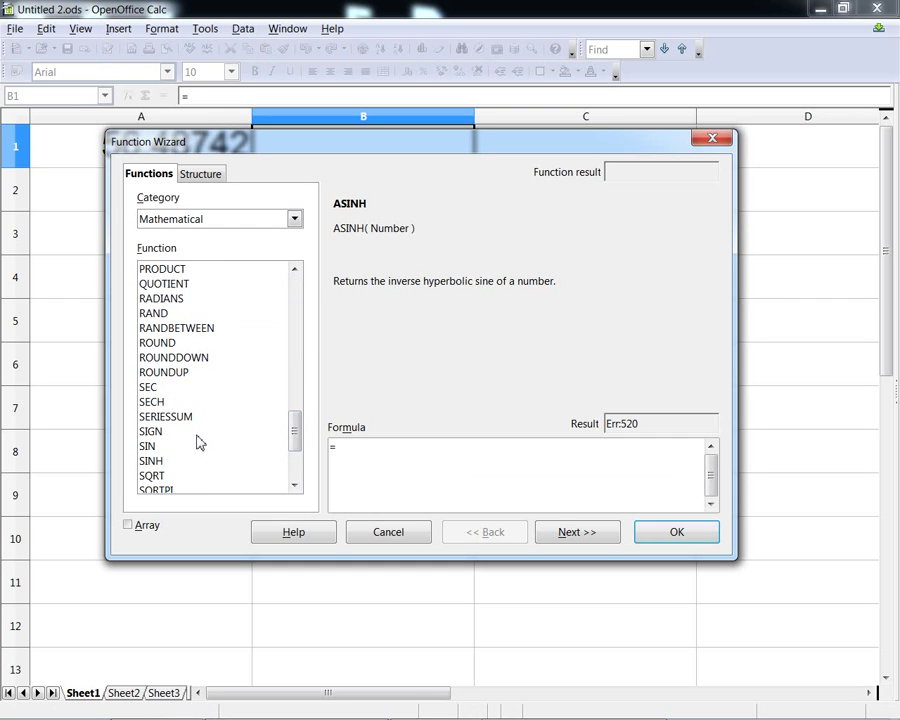
{"action": "left_click", "coordinate": [296, 464]}
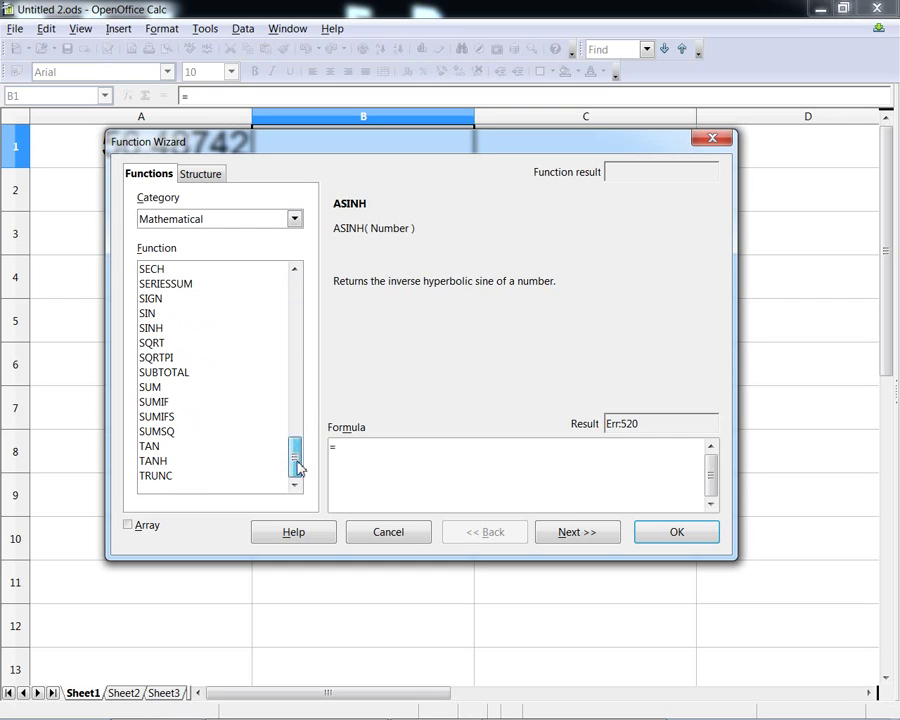
{"action": "double_click", "coordinate": [183, 477]}
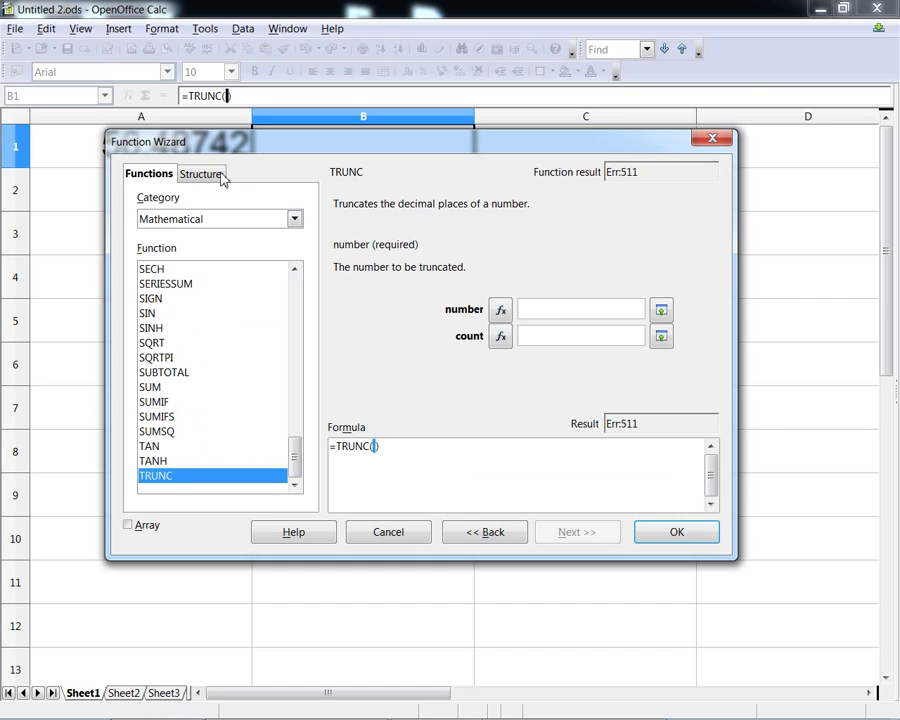
- Fill TRUNC's arguments with number 56.48742 and count 2, previewing 56.48
{"action": "left_click_drag", "start_coordinate": [106, 142], "coordinate": [119, 193]}
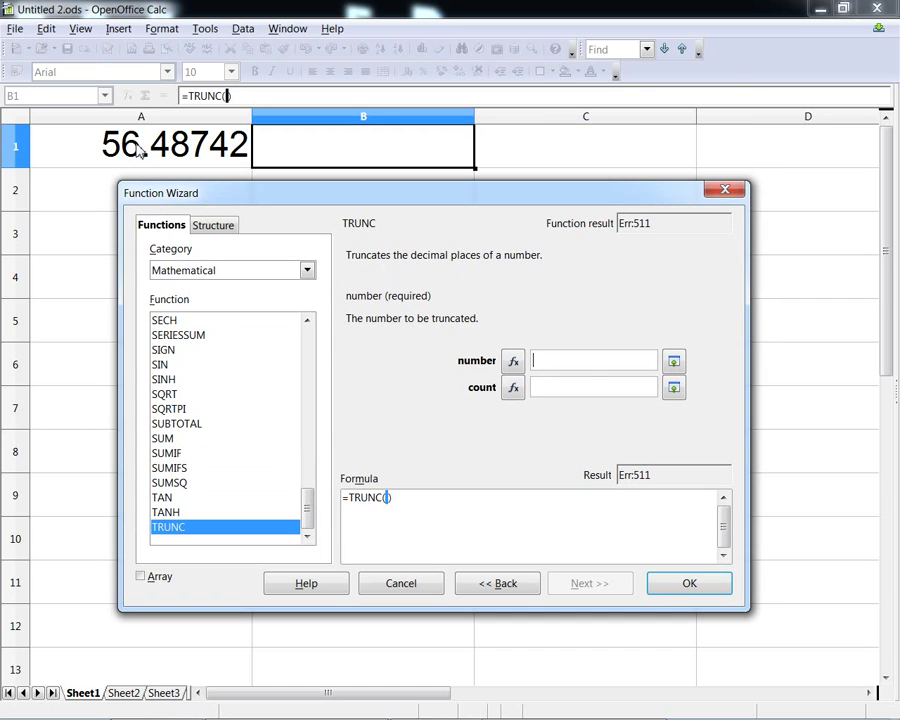
{"action": "type", "text": "56.48742"}
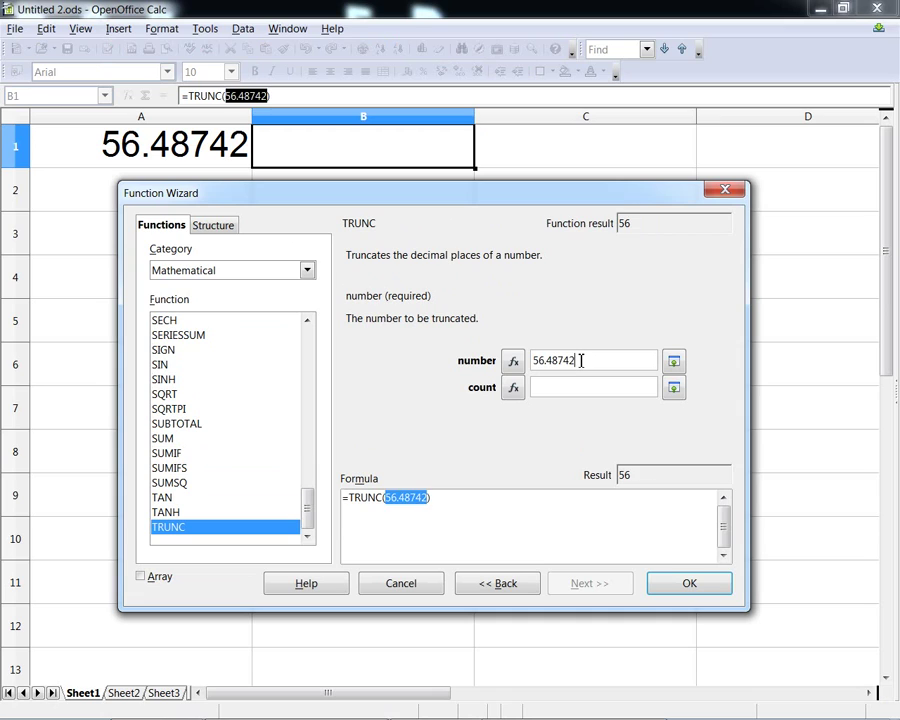
{"action": "left_click", "coordinate": [596, 384]}
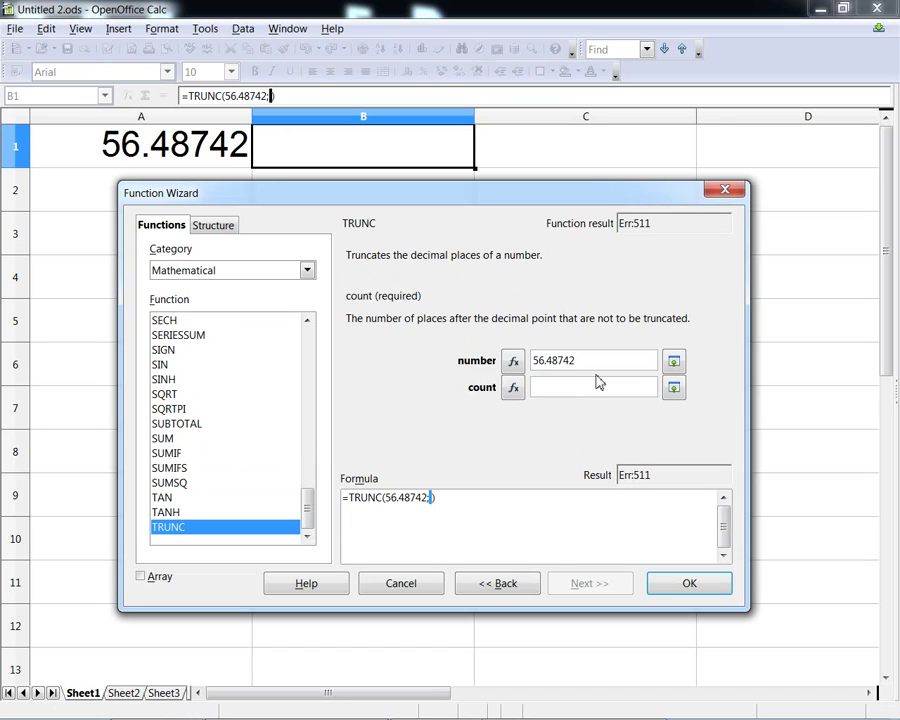
{"action": "left_click", "coordinate": [575, 361]}
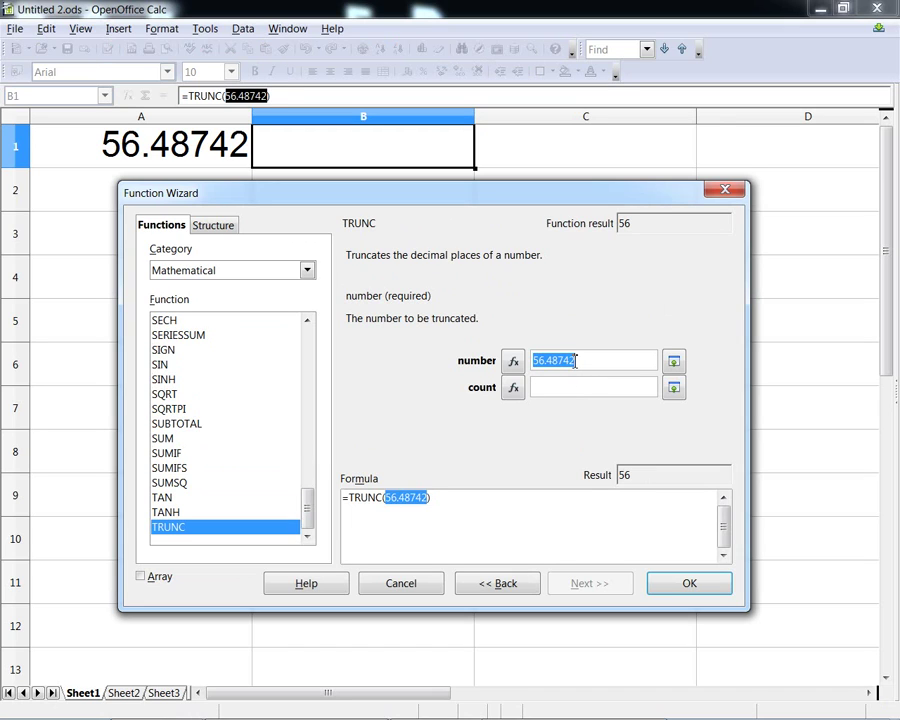
{"action": "left_click", "coordinate": [561, 391]}
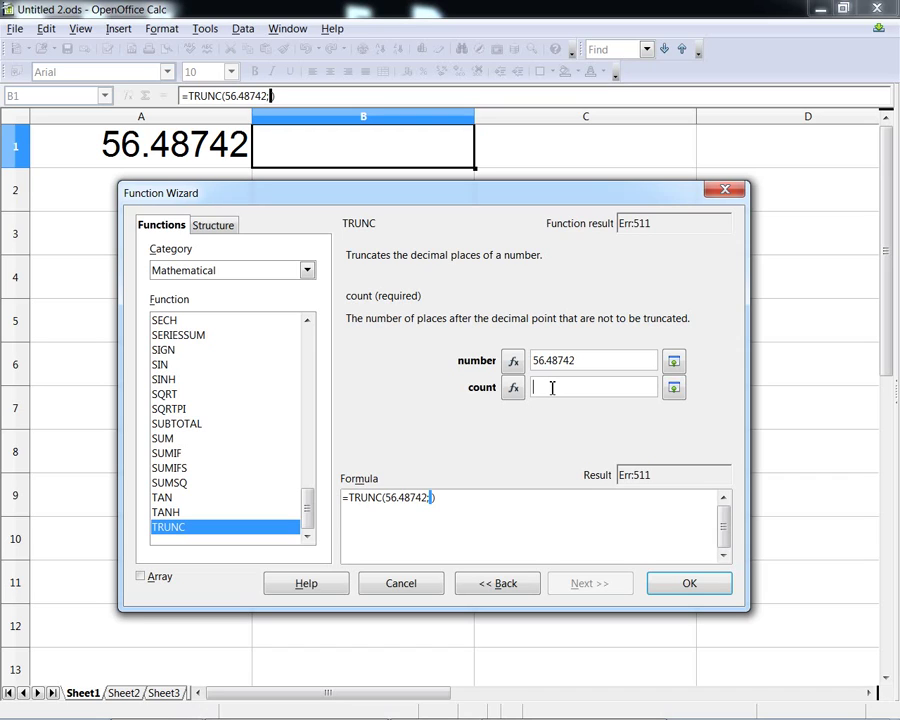
{"action": "type", "text": "0"}
{"action": "key", "text": "BackSpace"}
{"action": "type", "text": "2"}
- Trial-trim the number argument to 56.48, then restore it to 56.48742
{"action": "left_click", "coordinate": [560, 360]}
{"action": "left_click_drag", "start_coordinate": [560, 360], "coordinate": [602, 377]}
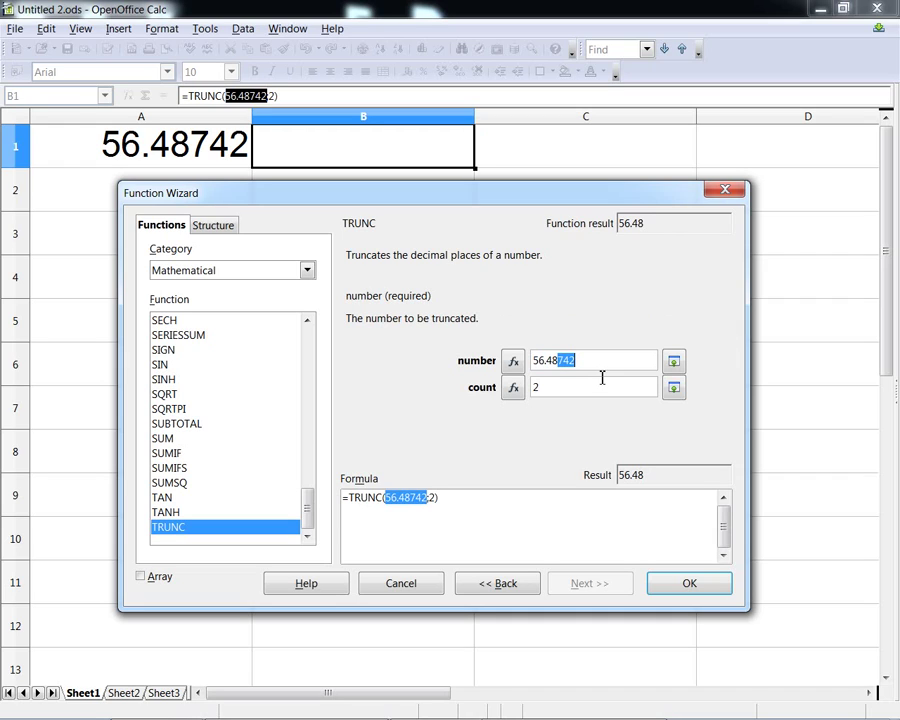
{"action": "key", "text": "BackSpace"}
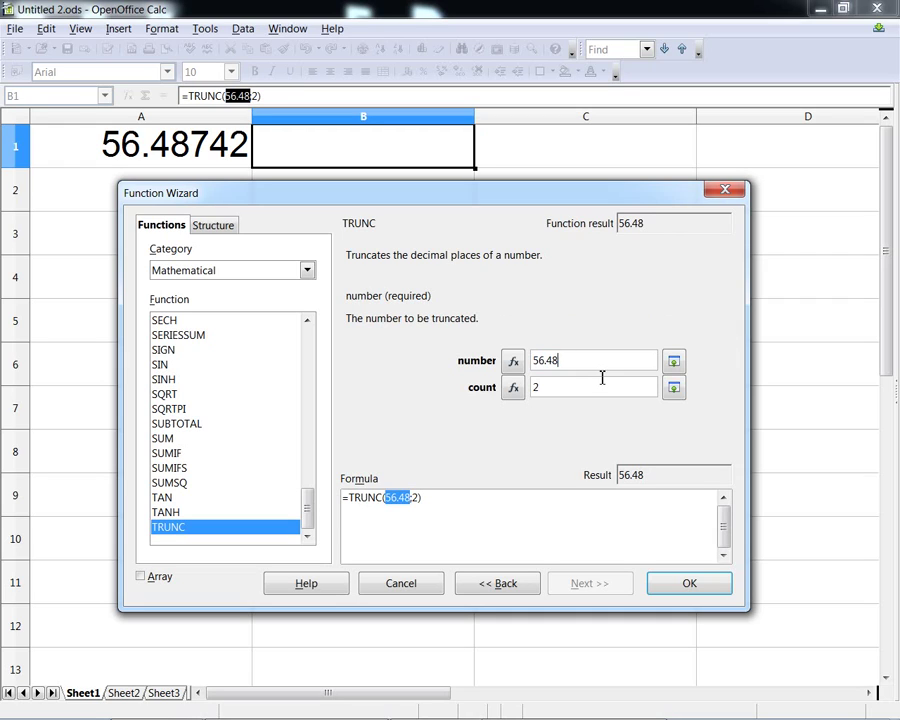
{"action": "key", "text": "ctrl+a"}
{"action": "type", "text": "56.48742"}
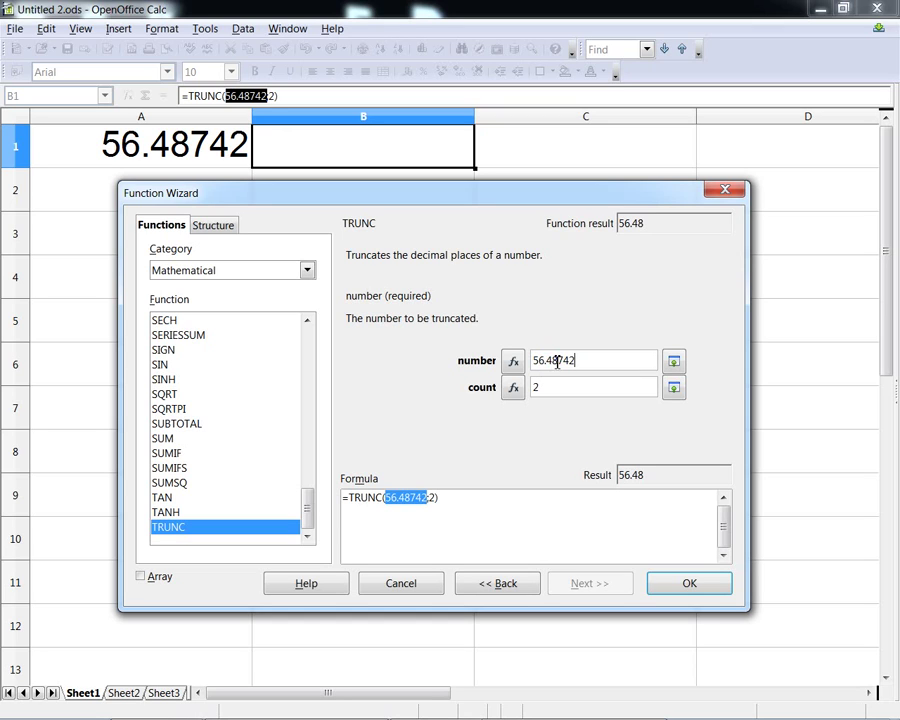
- Change the TRUNC arguments to number -56.48 and count 0
{"action": "left_click", "coordinate": [561, 360]}
{"action": "key", "text": "shift+End"}
{"action": "key", "text": "Delete"}
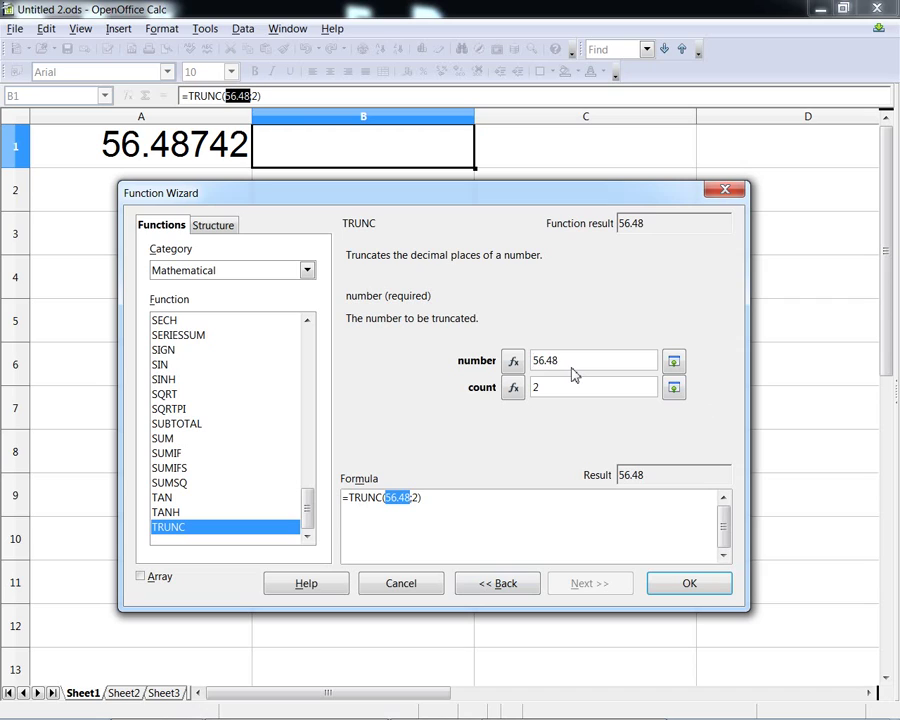
{"action": "type", "text": "-"}
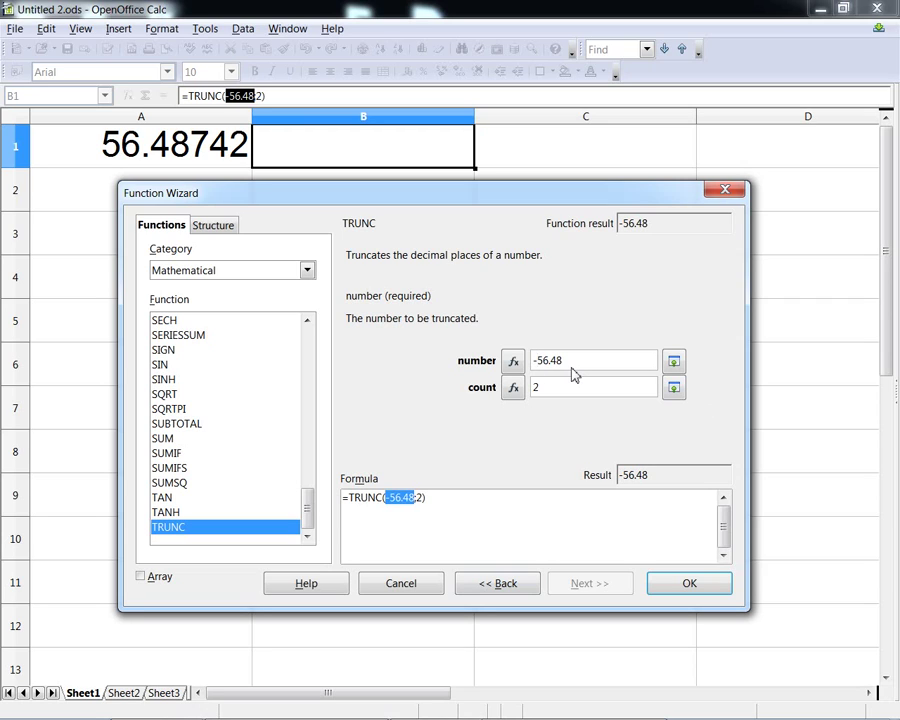
{"action": "double_click", "coordinate": [547, 387]}
{"action": "type", "text": "0"}
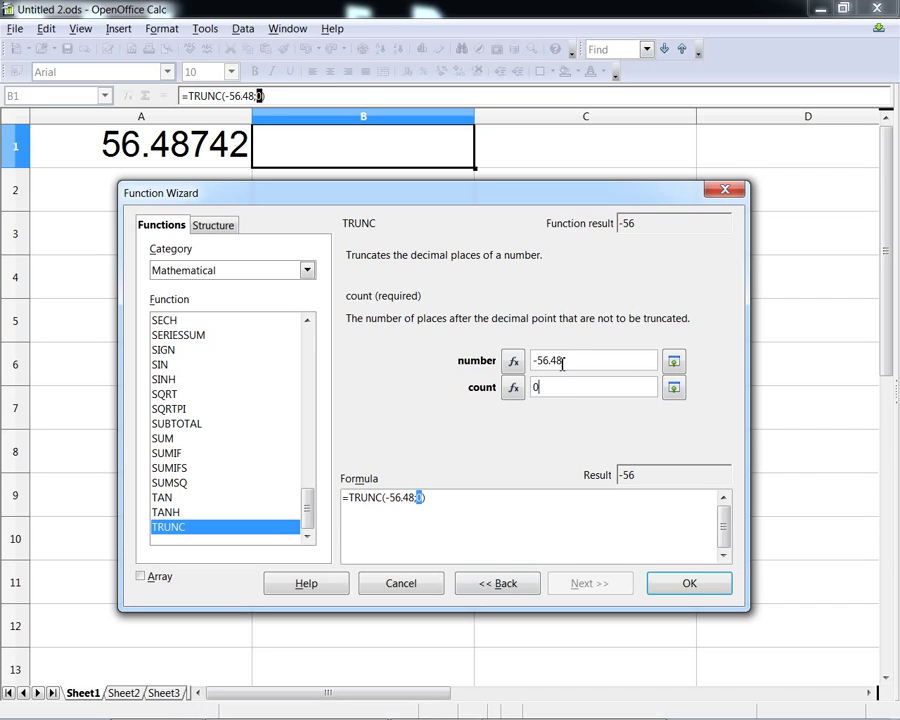
- Change the number argument to -56.6, previewing a result of -56
{"action": "left_click", "coordinate": [559, 362]}
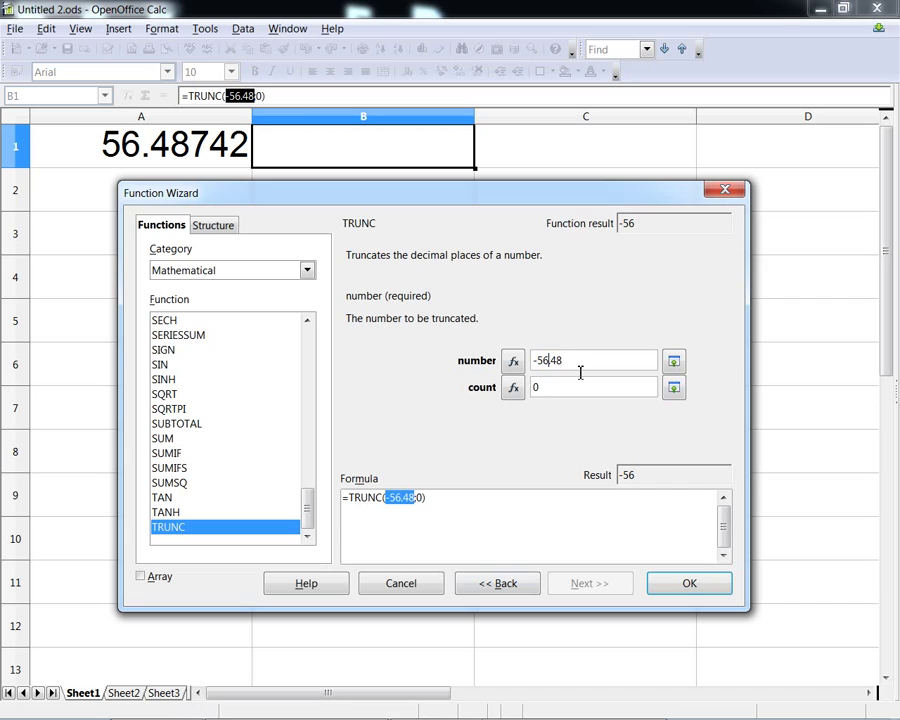
{"action": "key", "text": "shift+Left"}
{"action": "key", "text": "shift+Left"}
{"action": "key", "text": "shift+Left"}
{"action": "key", "text": "BackSpace"}
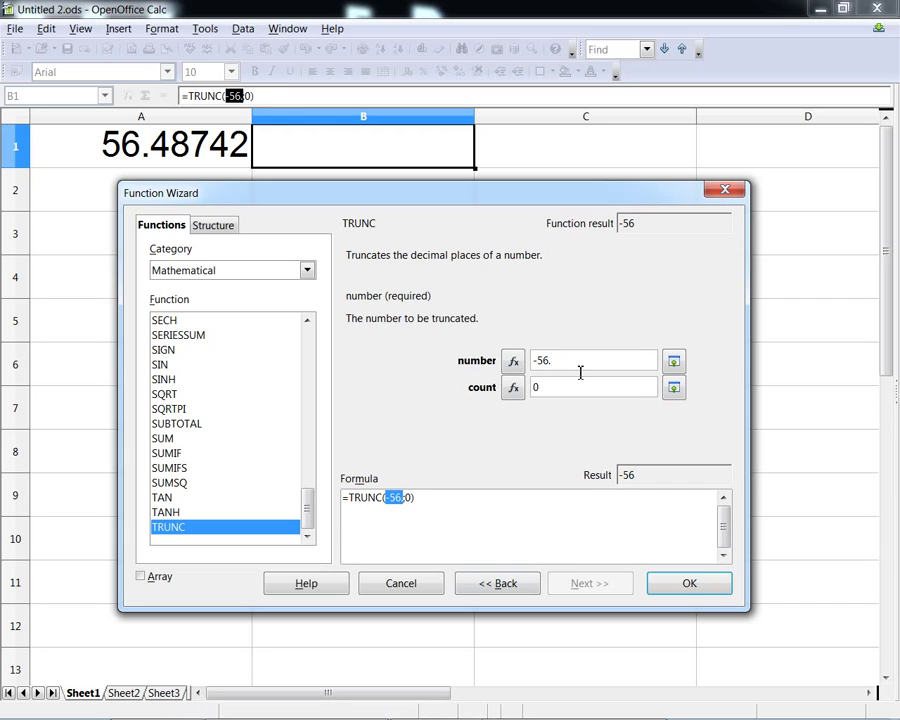
{"action": "type", "text": ".6"}
- Discard the trial formula and pick TRUNC again from the full function list
{"action": "left_click", "coordinate": [402, 584]}
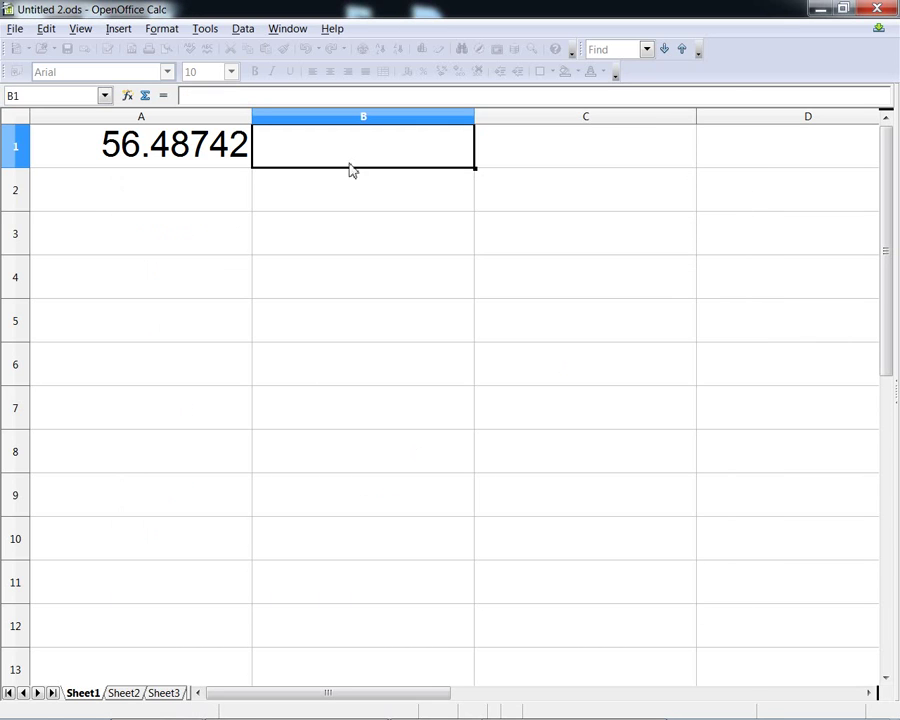
{"action": "left_click", "coordinate": [127, 96]}
{"action": "left_click", "coordinate": [226, 410]}
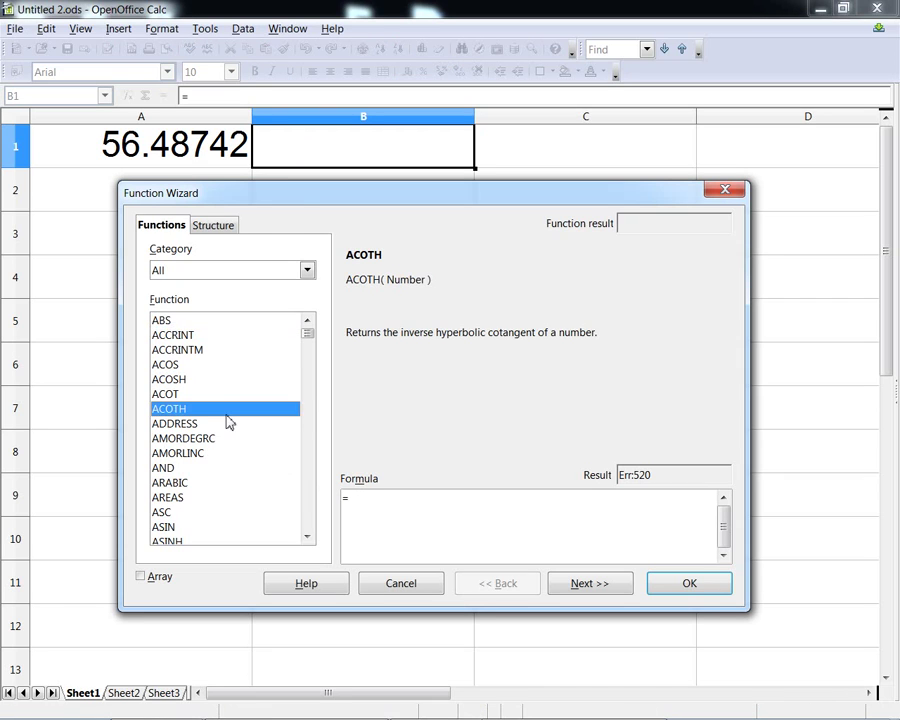
{"action": "type", "text": "tr"}
{"action": "left_click", "coordinate": [190, 396]}
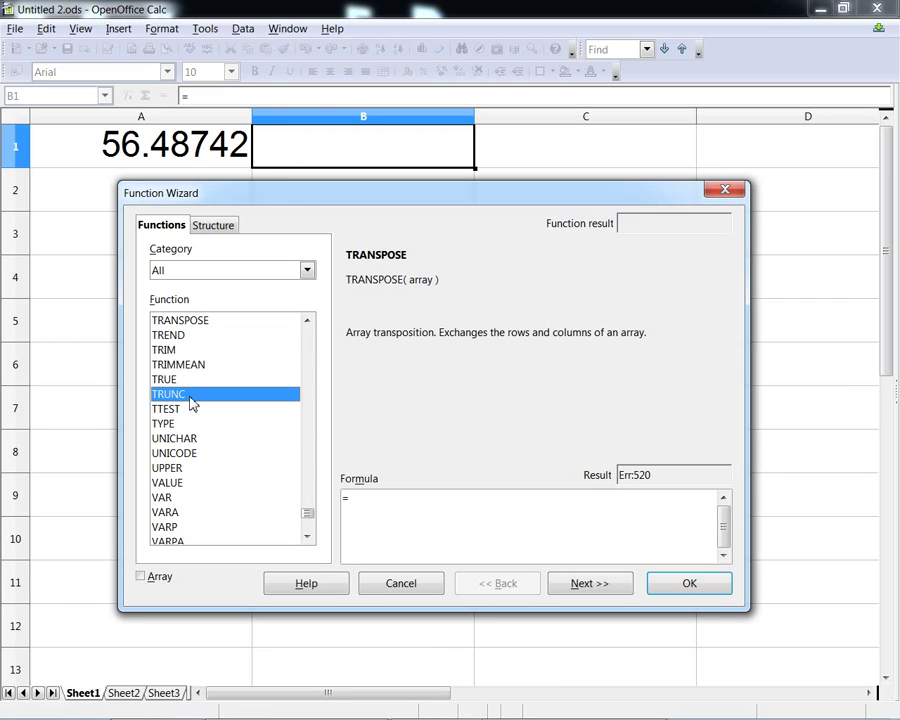
{"action": "double_click", "coordinate": [193, 401]}
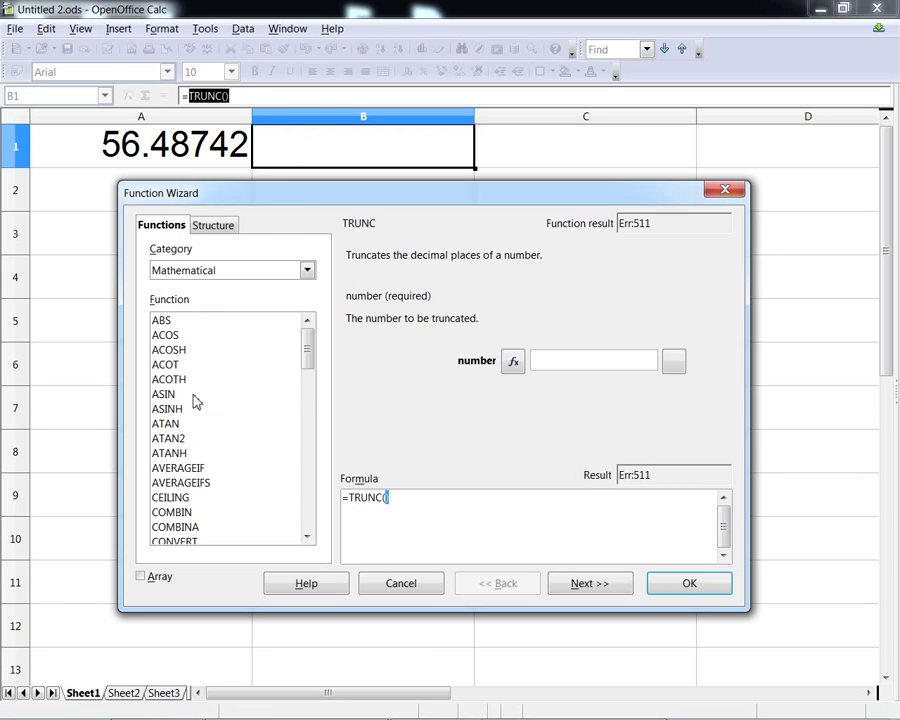
- Set TRUNC's number to A1 and count to 2, so B1 shows 56.48
{"action": "left_click", "coordinate": [156, 153]}
{"action": "left_click", "coordinate": [582, 388]}
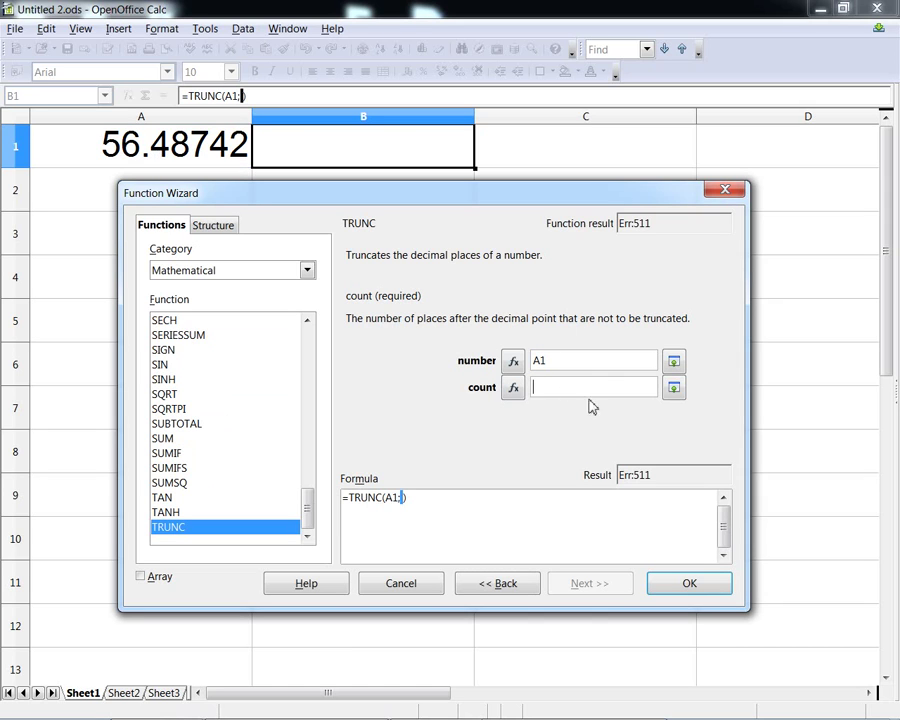
{"action": "type", "text": "2"}
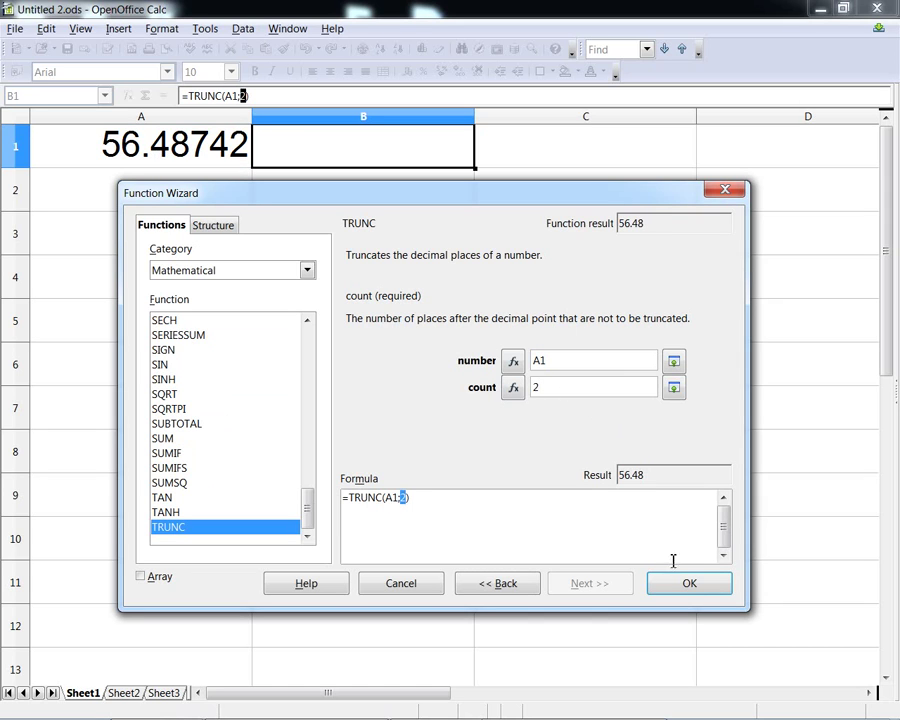
{"action": "left_click", "coordinate": [687, 588]}
{"action": "left_click", "coordinate": [528, 155]}
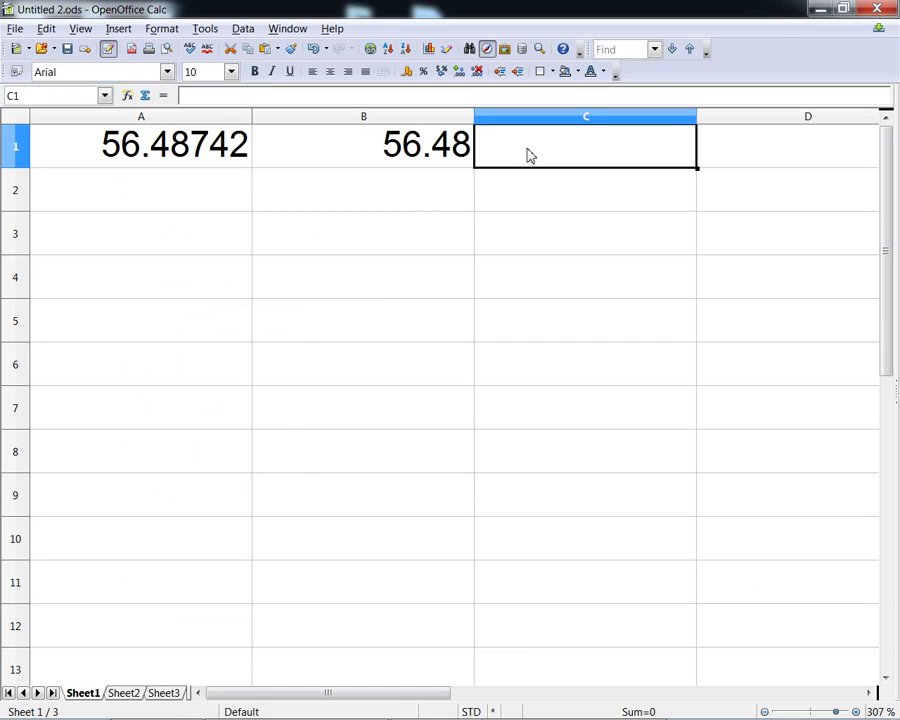
- Enter =B1*10 in C1, displaying 564.8
{"action": "type", "text": "="}
{"action": "key", "text": "Left"}
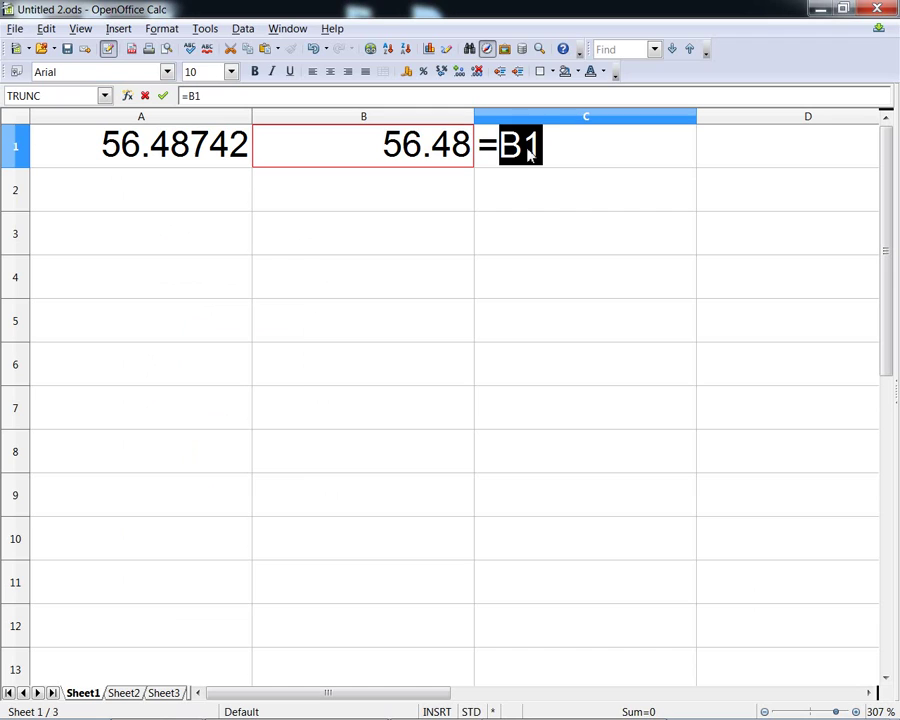
{"action": "type", "text": "*10"}
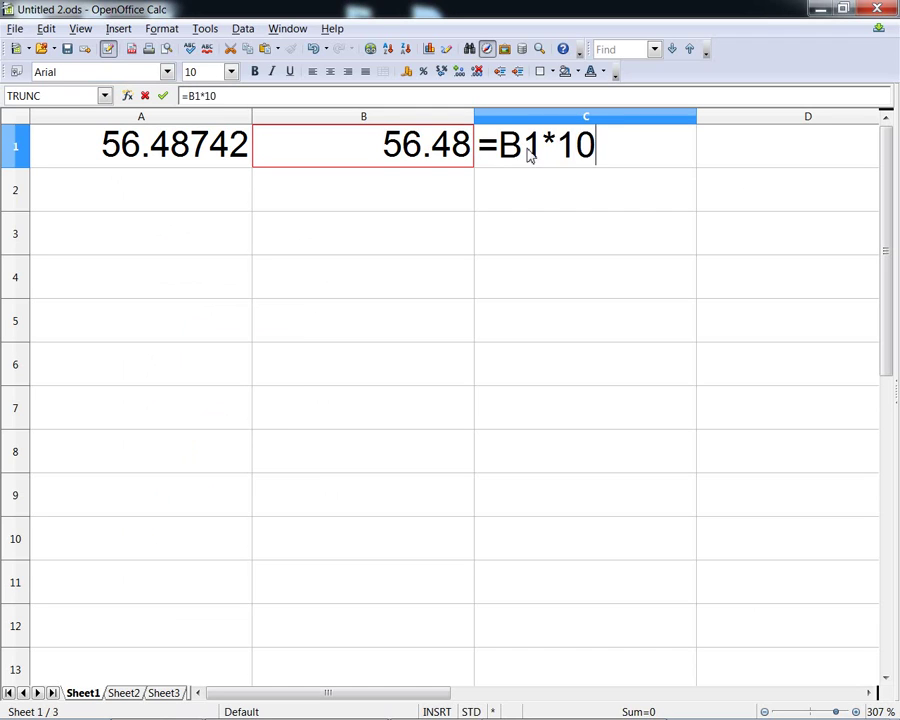
{"action": "key", "text": "Return"}
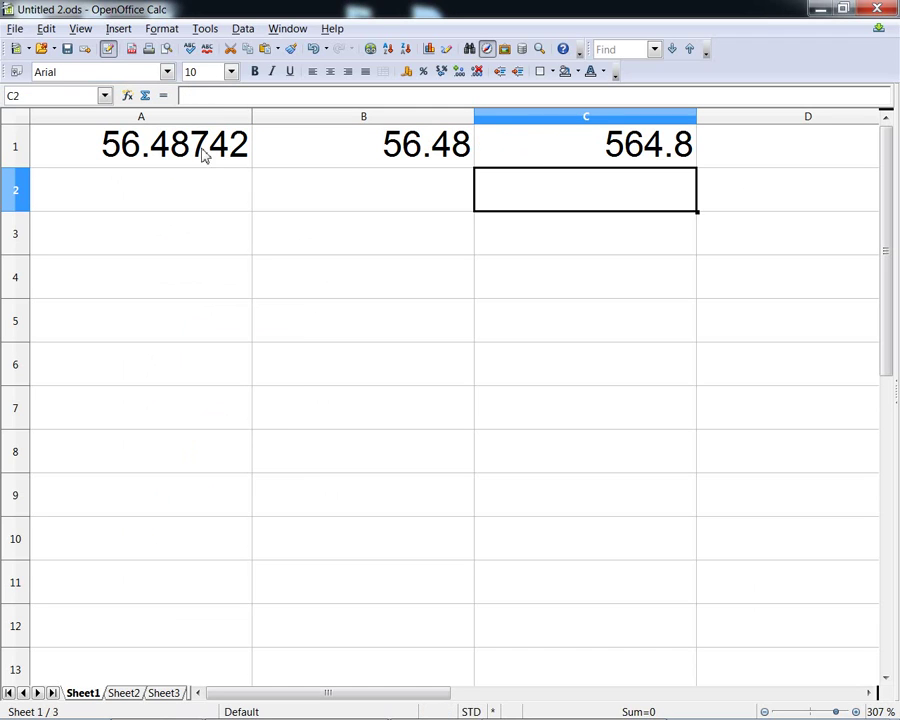
{"action": "left_click", "coordinate": [163, 190]}
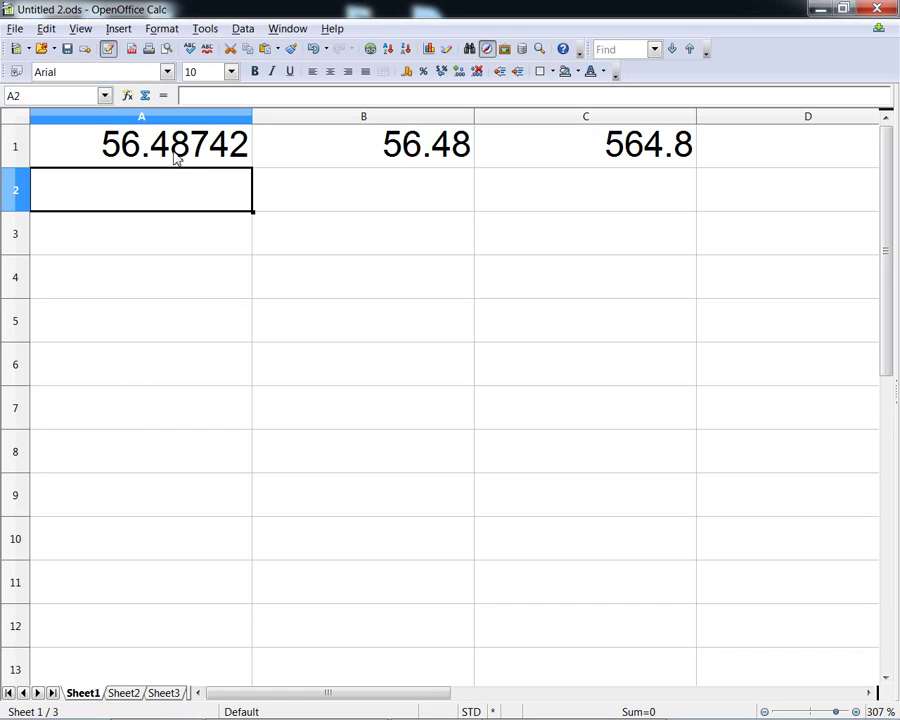
{"action": "left_click", "coordinate": [179, 154]}
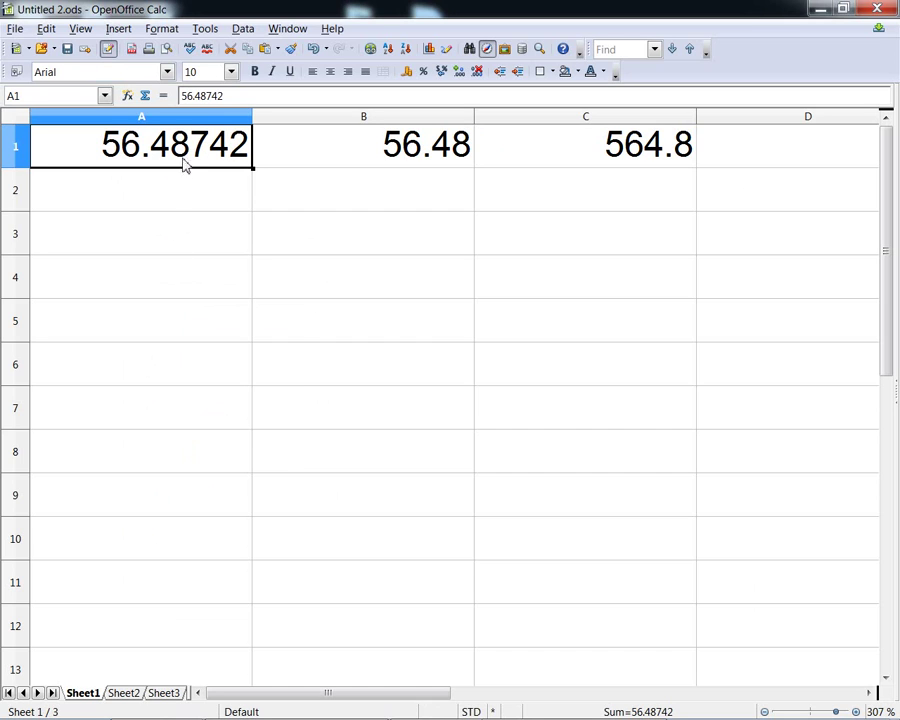
- Format A1 with 2 decimal places so it displays 56.49
{"action": "right_click", "coordinate": [206, 154]}
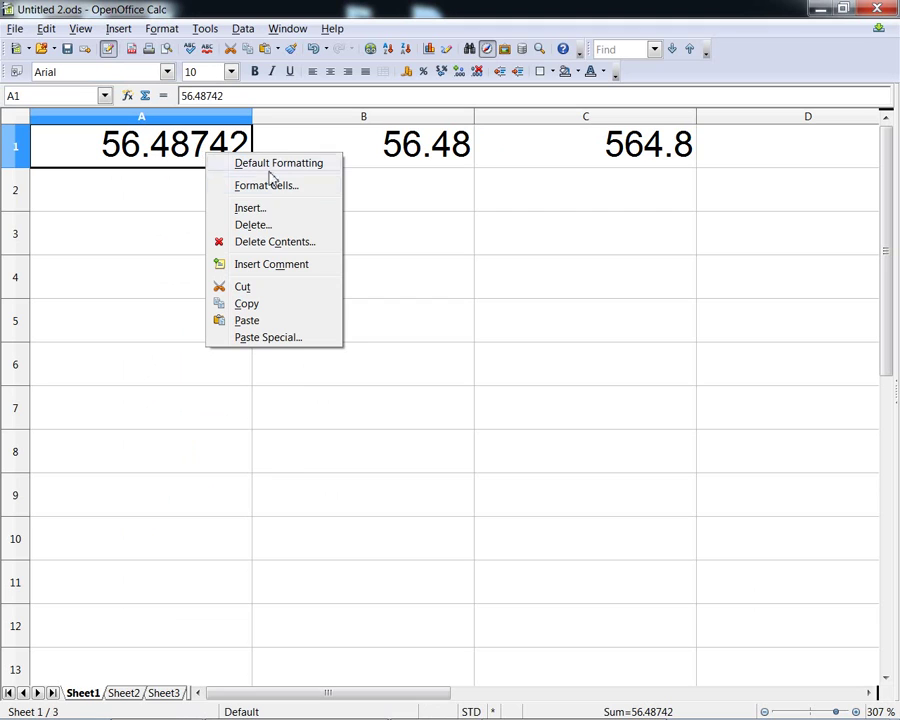
{"action": "left_click", "coordinate": [311, 187]}
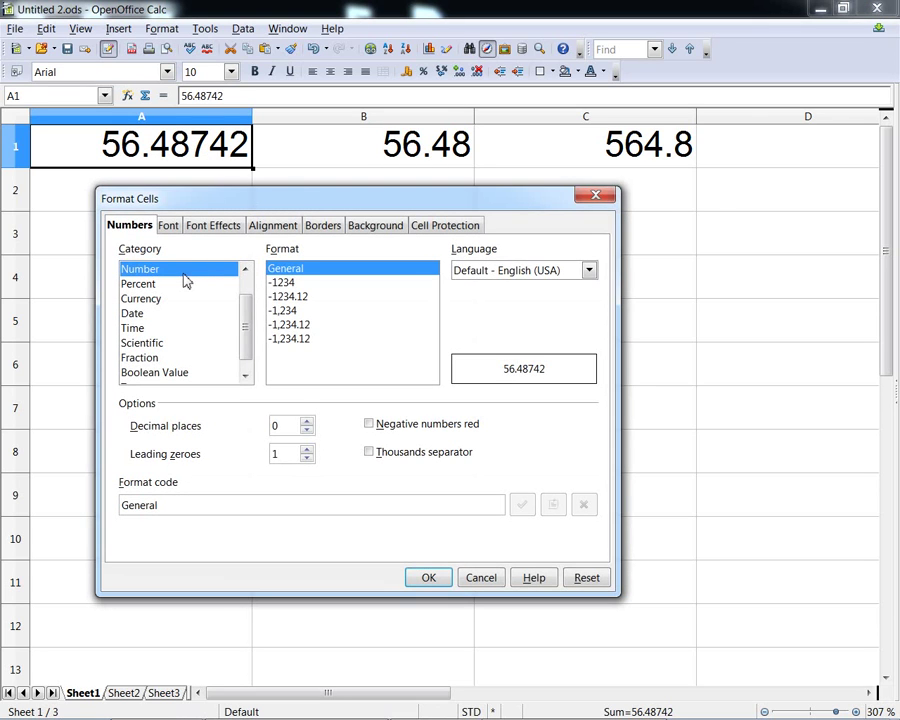
{"action": "left_click", "coordinate": [307, 422]}
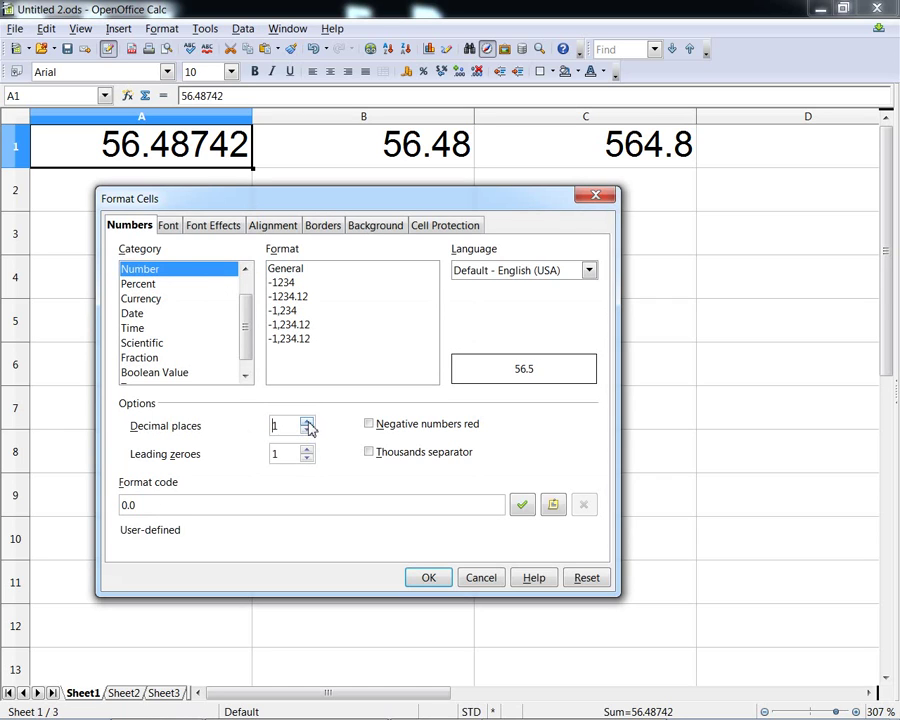
{"action": "left_click", "coordinate": [437, 582]}
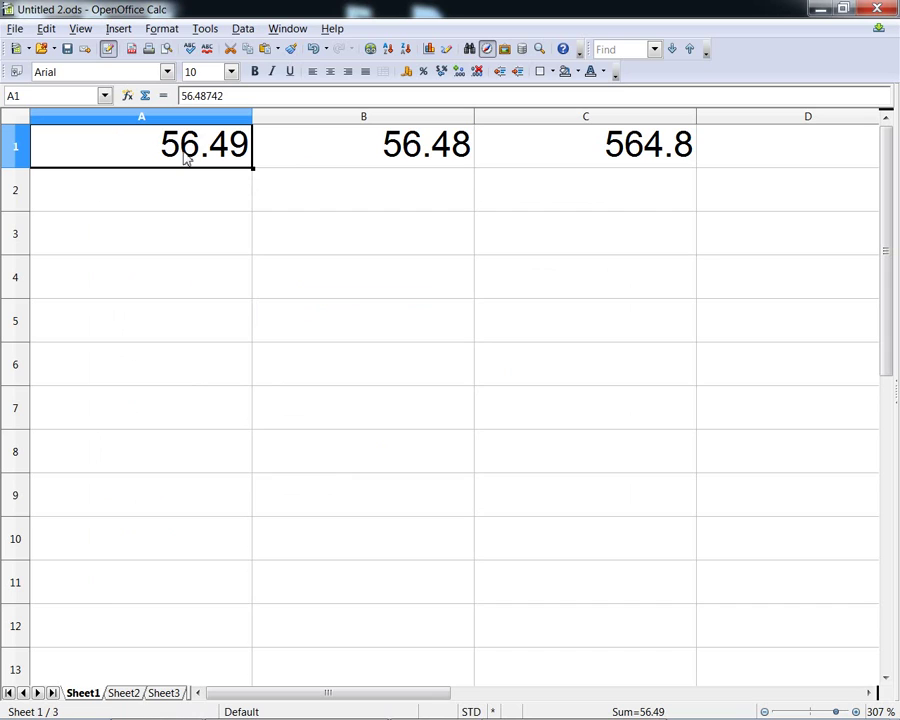
- Check that A1 still stores 56.48742, leaving its format unchanged
{"action": "left_click", "coordinate": [247, 96]}
{"action": "left_click_drag", "start_coordinate": [250, 96], "coordinate": [180, 96]}
{"action": "left_click", "coordinate": [200, 199]}
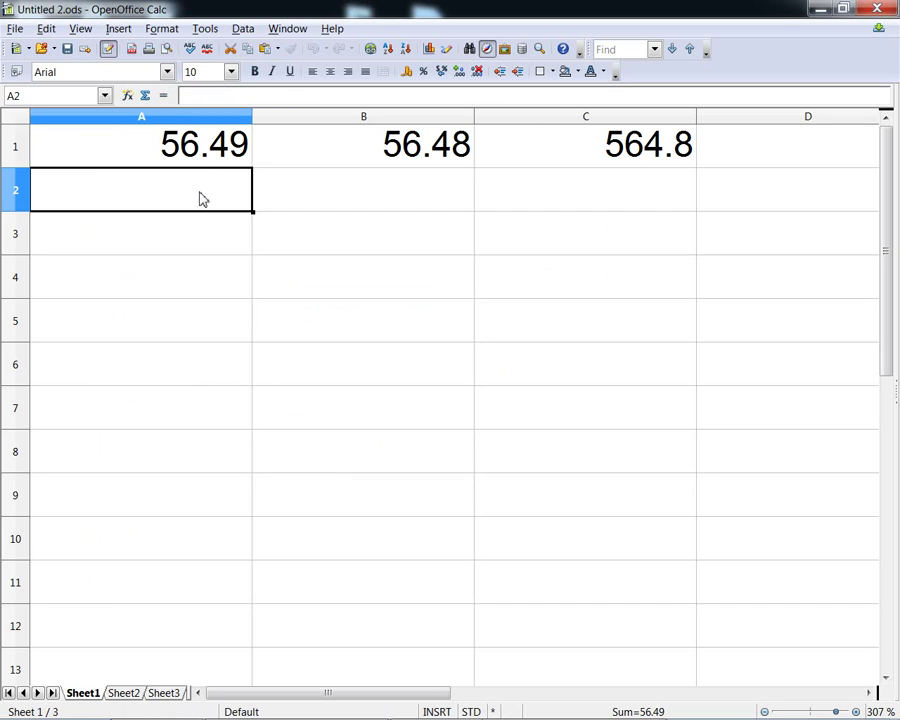
{"action": "left_click", "coordinate": [140, 154]}
{"action": "right_click", "coordinate": [141, 154]}
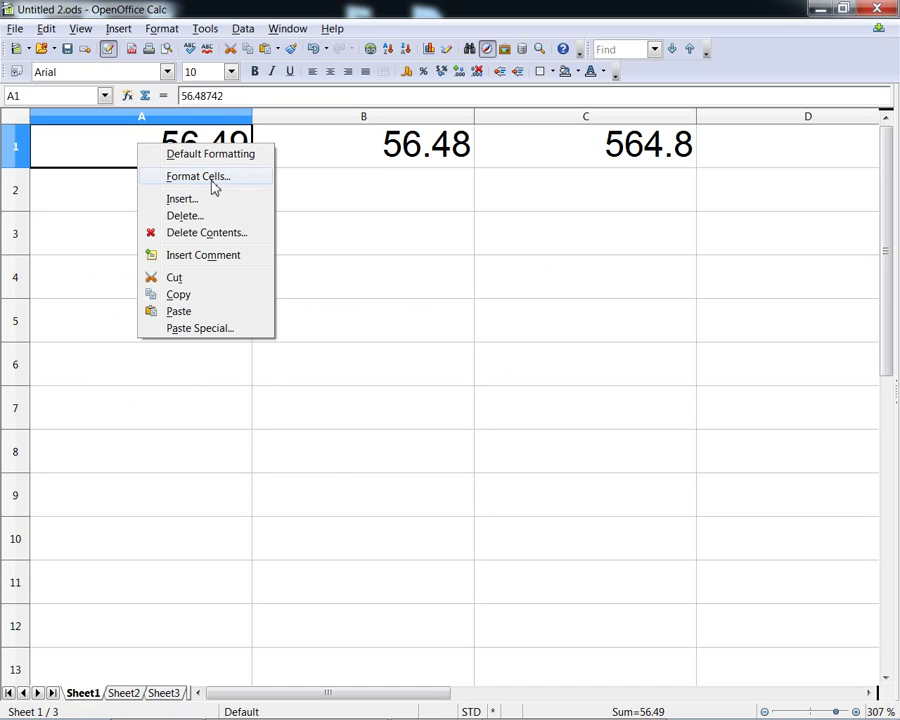
{"action": "left_click", "coordinate": [104, 151]}
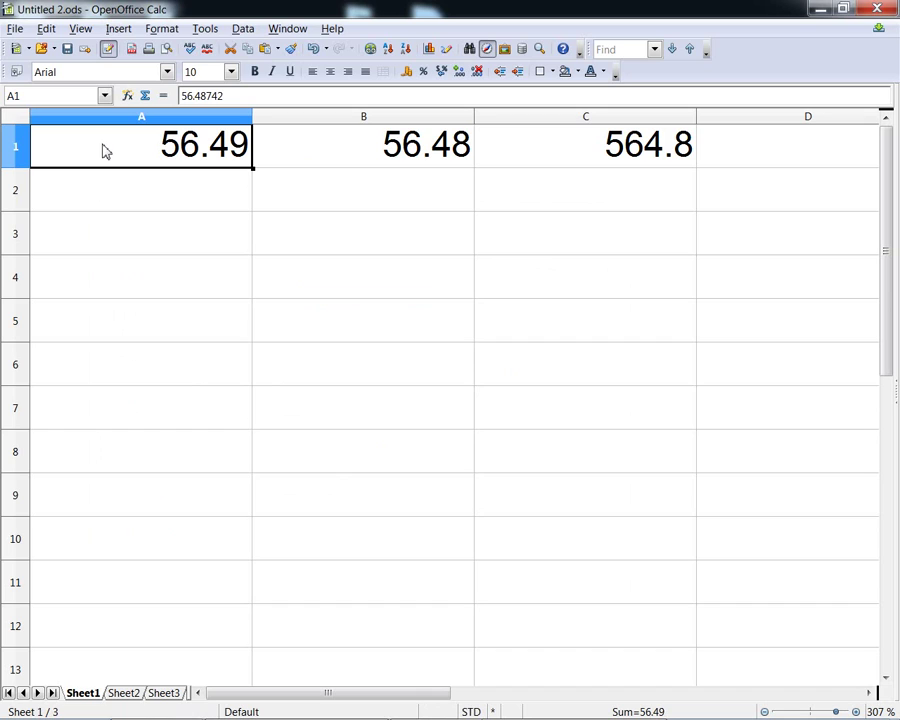
- Enter =A1*10 in A2, giving 564.8742, and compare it with C1's 564.8
{"action": "left_click", "coordinate": [190, 198]}
{"action": "type", "text": "="}
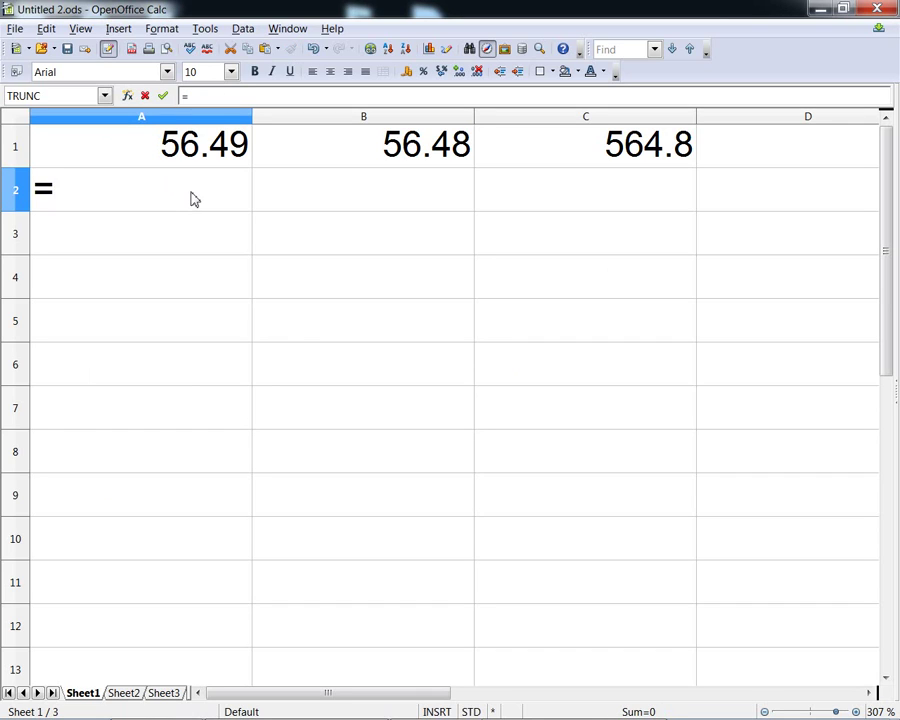
{"action": "key", "text": "Up"}
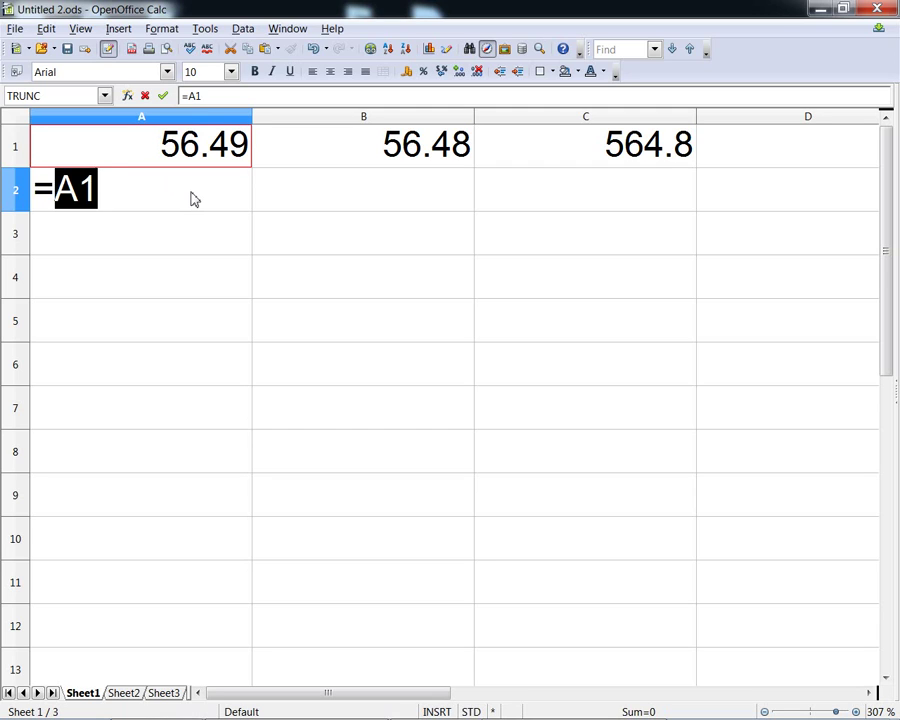
{"action": "type", "text": "*10"}
{"action": "key", "text": "Return"}
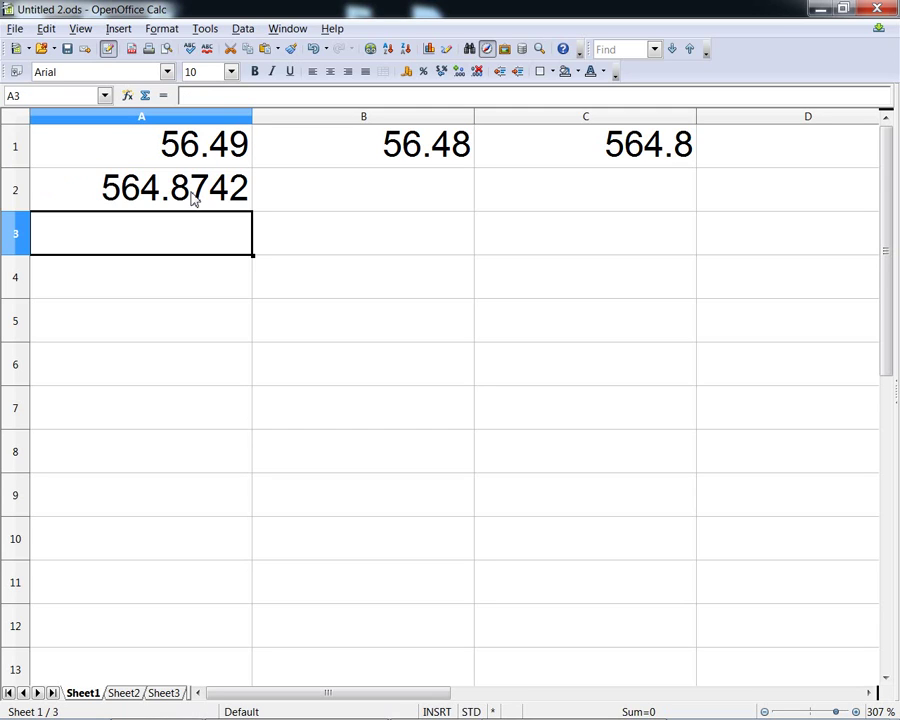
{"action": "left_click", "coordinate": [192, 198]}
{"action": "left_click", "coordinate": [570, 150]}
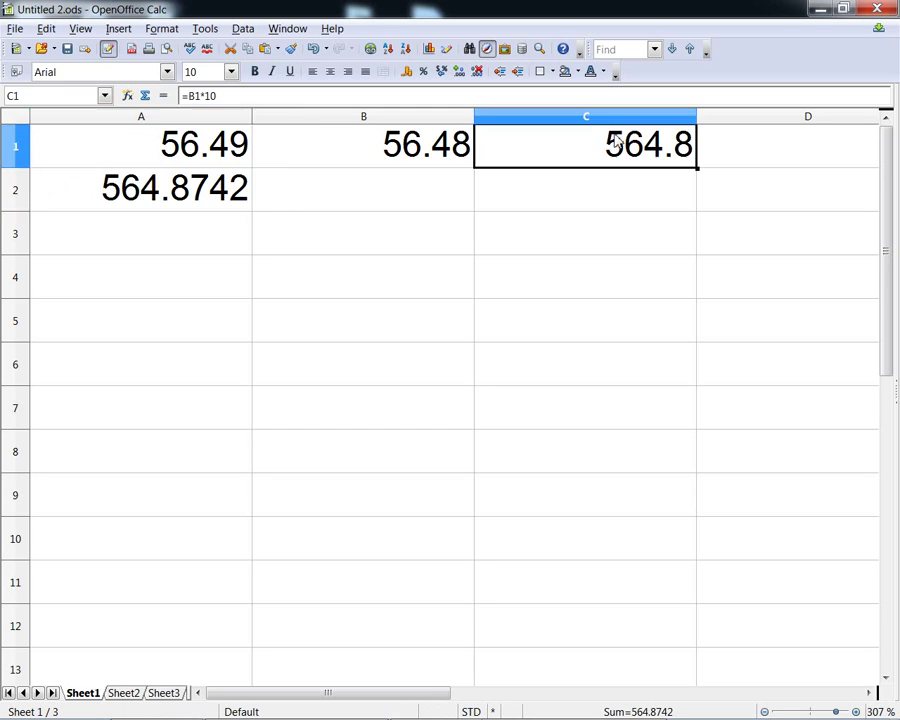
{"action": "left_click", "coordinate": [222, 200], "text": "ctrl"}
{"action": "left_click", "coordinate": [368, 197]}
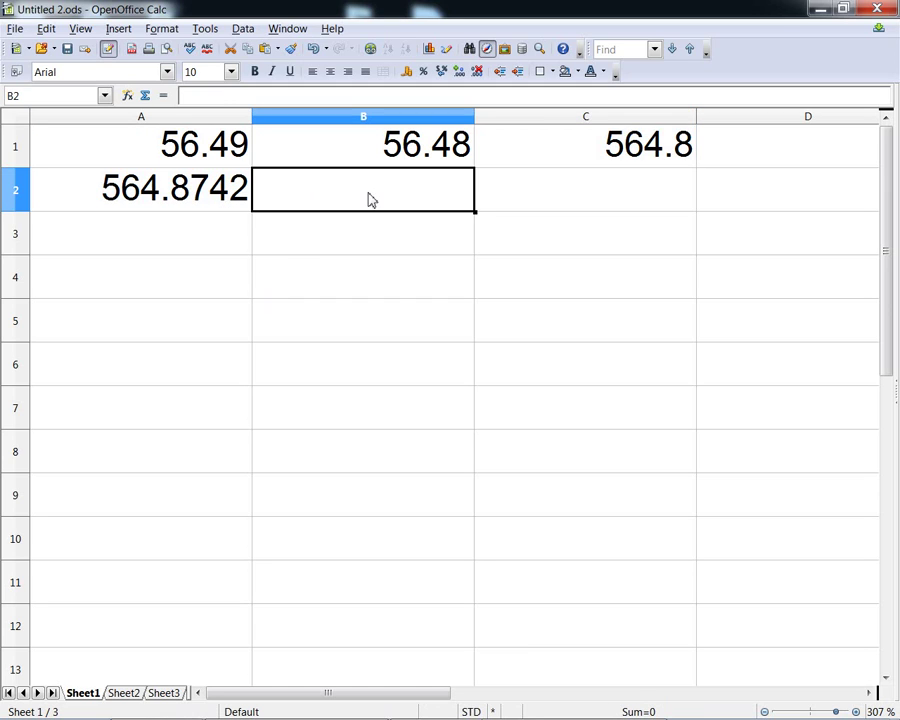